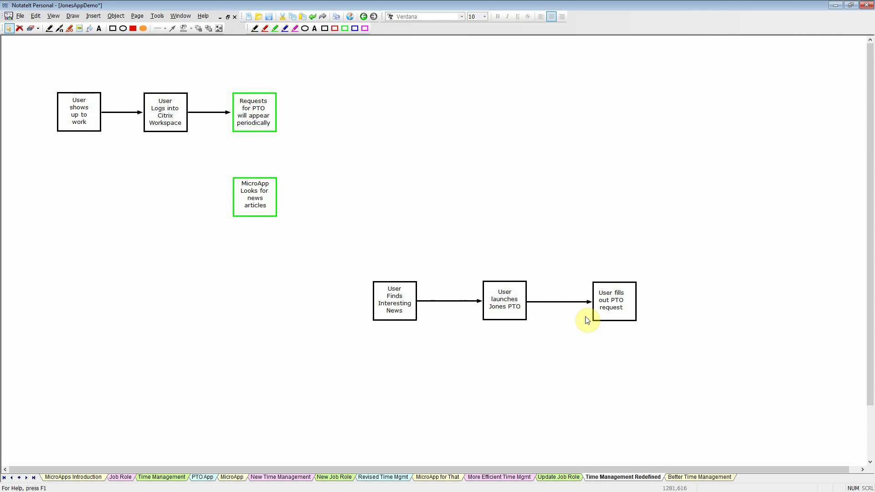
# Show the Better Time Management diagram page in NotateIt.
pyautogui.click(700, 477)
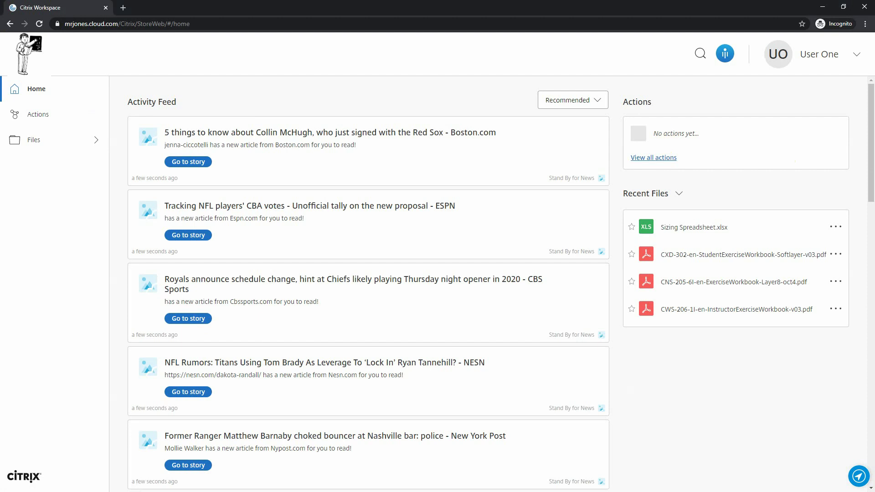
# Reload Workspace and launch the New PTO Request Demo form from Actions.
pyautogui.click(40, 24)
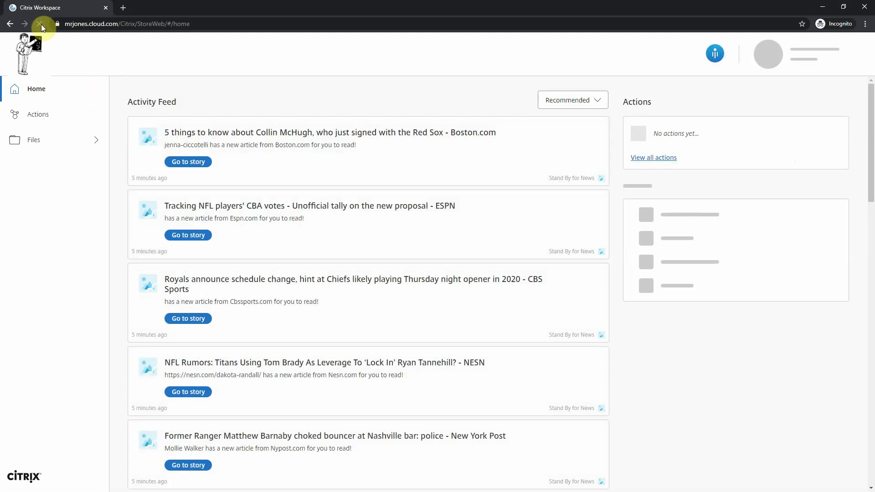
pyautogui.click(42, 113)
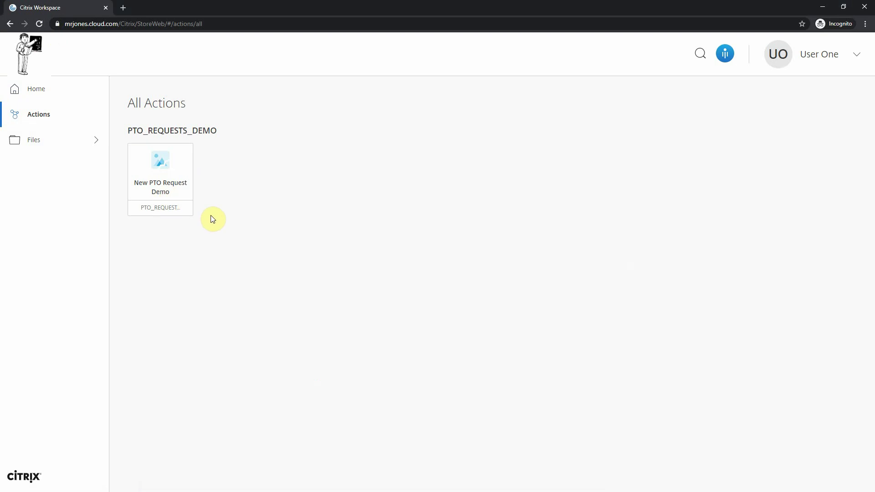
pyautogui.click(151, 168)
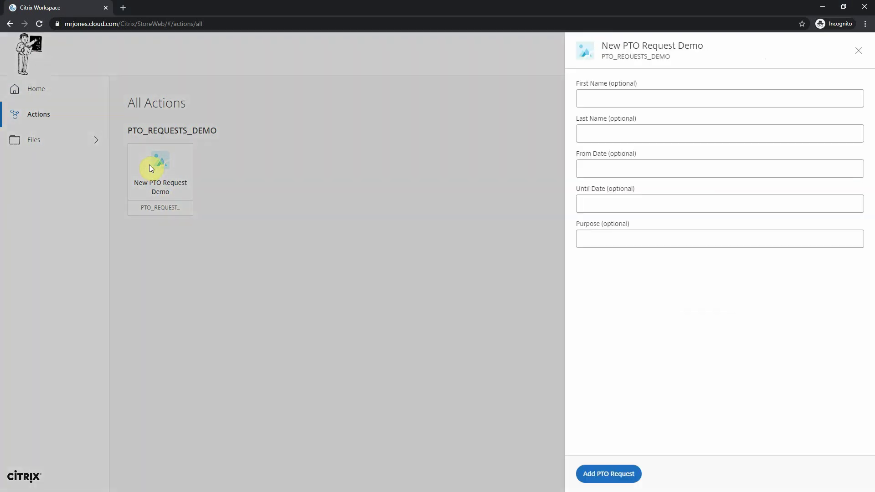
# Submit a PTO request with the requester's name, 4/1/2020–4/5/2020, purpose 'Interview Tom Brady about his new team!'.
pyautogui.click(638, 96)
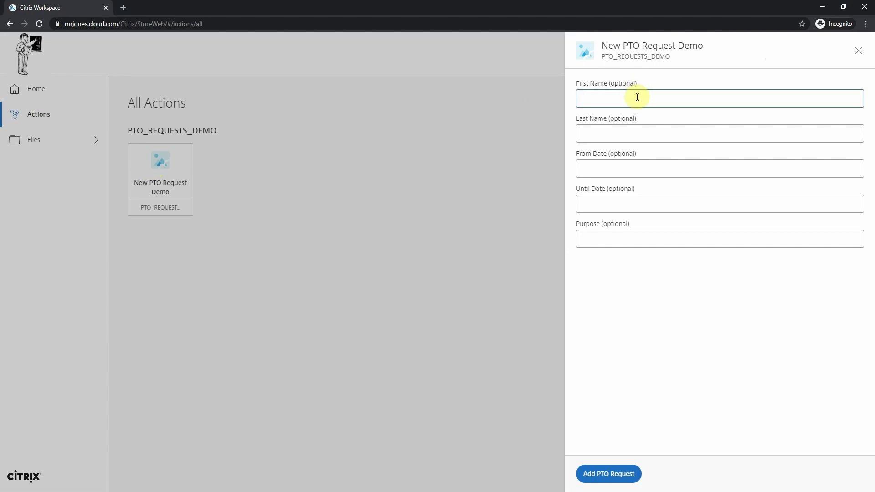
pyautogui.press('Tab')
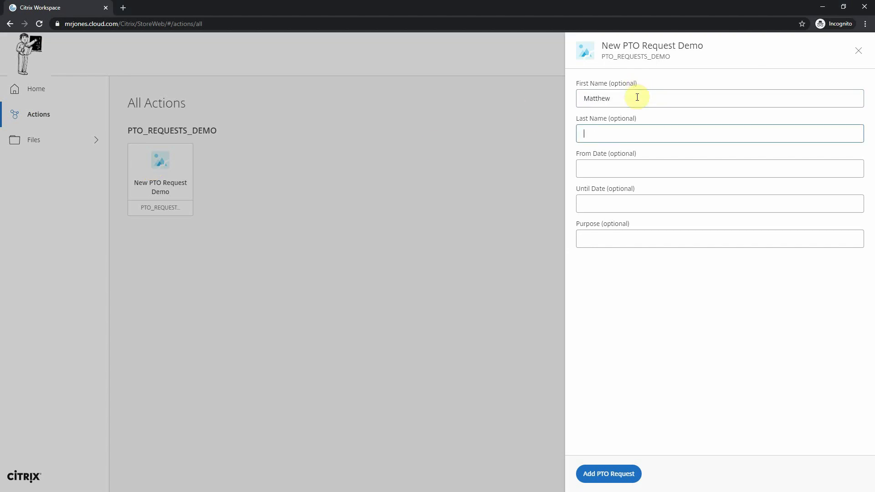
pyautogui.press('Tab')
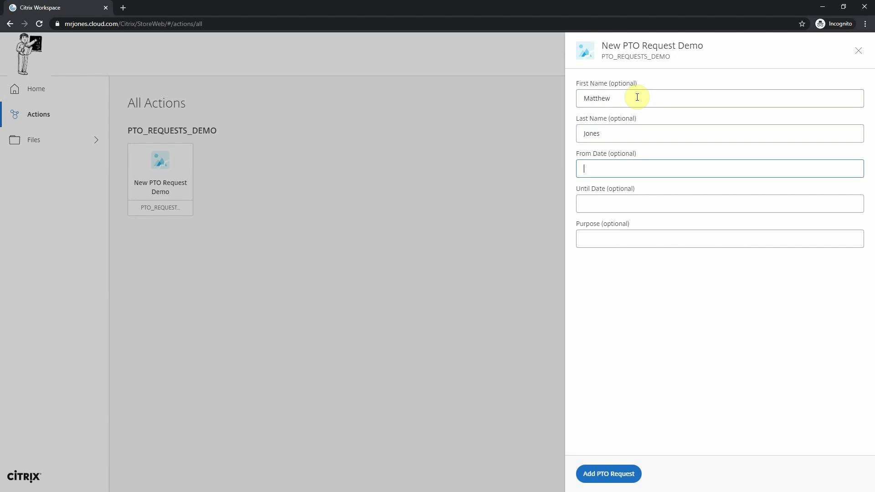
pyautogui.write('4/1/2020')
pyautogui.press('Tab')
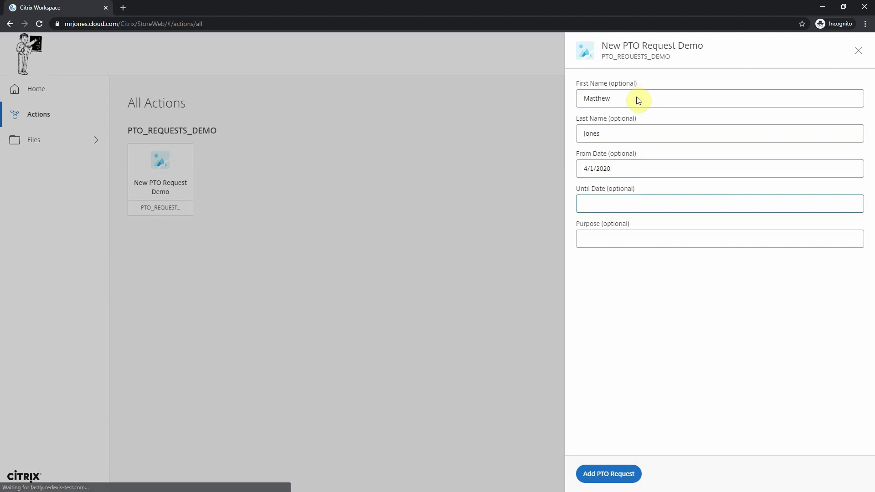
pyautogui.write('4/5/2020')
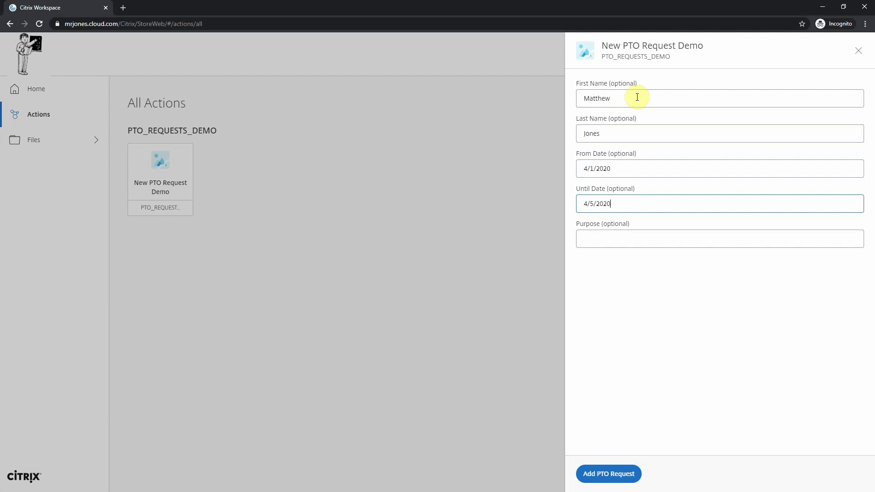
pyautogui.press('Tab')
pyautogui.write('Inter')
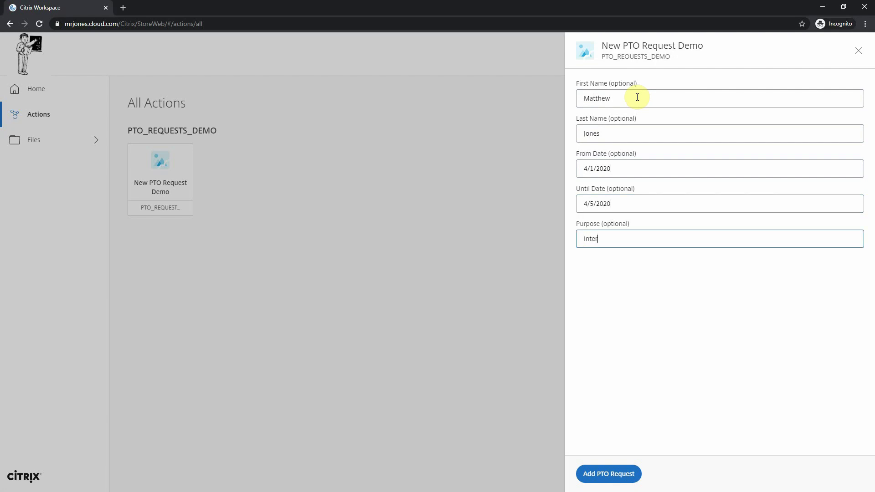
pyautogui.write('view Tom Brady about his new team!')
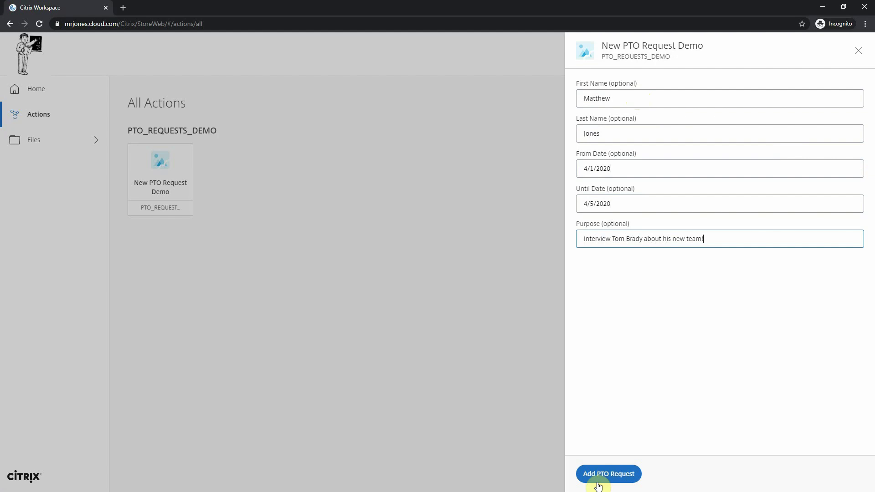
pyautogui.click(629, 475)
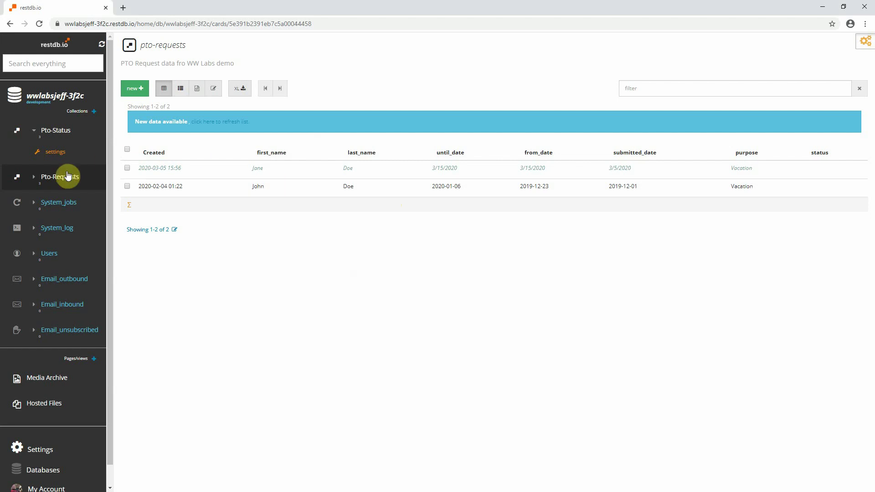
# Reload the restdb.io Pto-Requests collection so the new request row appears.
pyautogui.click(61, 182)
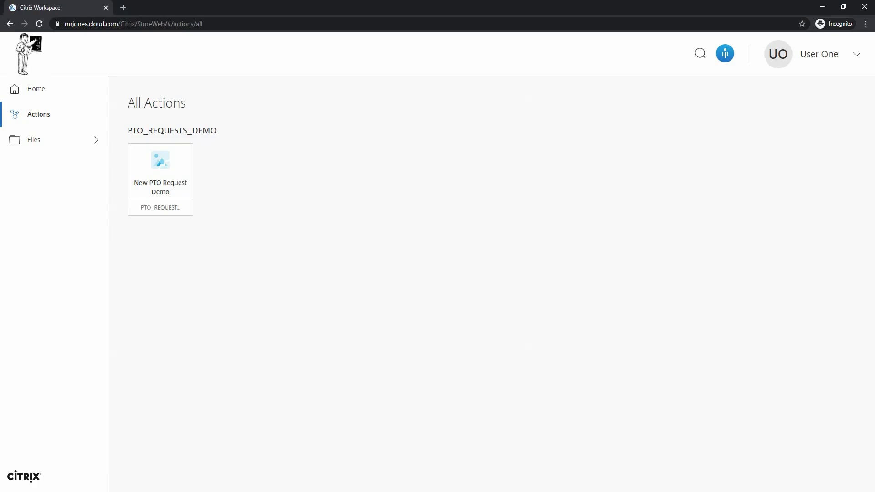
# Return to the Workspace Home activity feed with its new-messages banner.
pyautogui.click(40, 85)
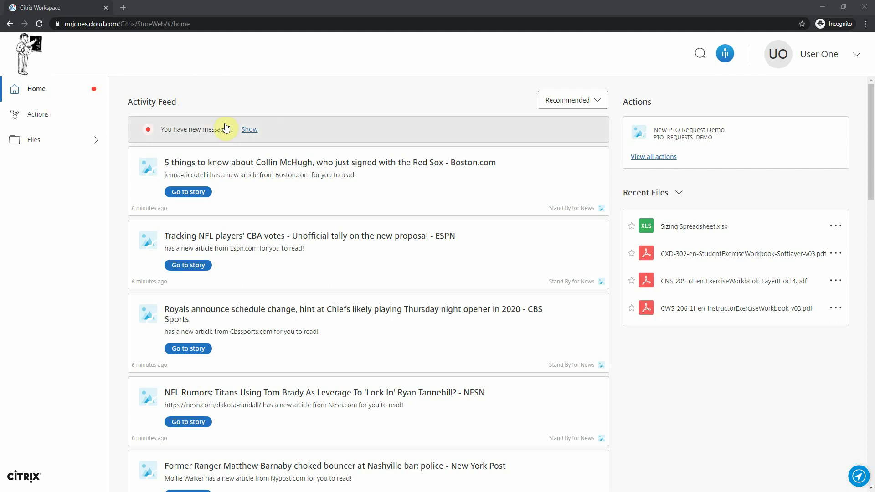
# Load the new feed messages and scroll down to the New PTO Request cards.
pyautogui.click(249, 130)
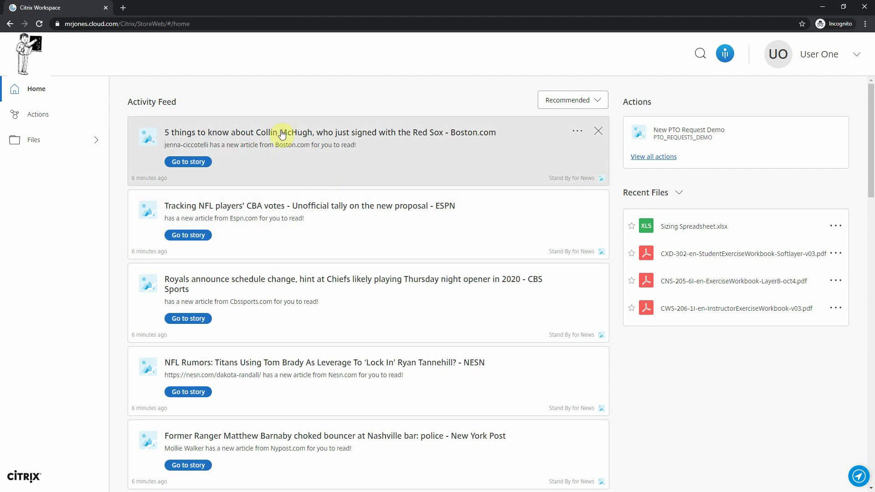
pyautogui.click(55, 92)
pyautogui.scroll(-15, 307, 219)
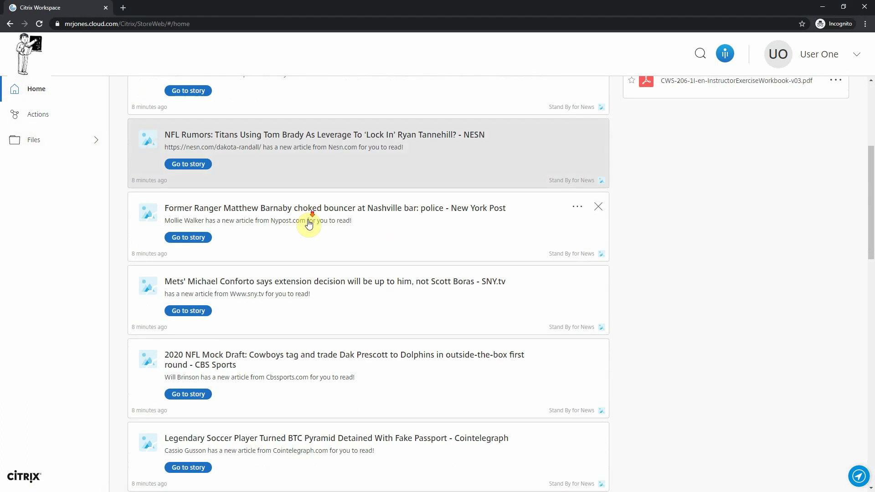
pyautogui.scroll(-5, 312, 247)
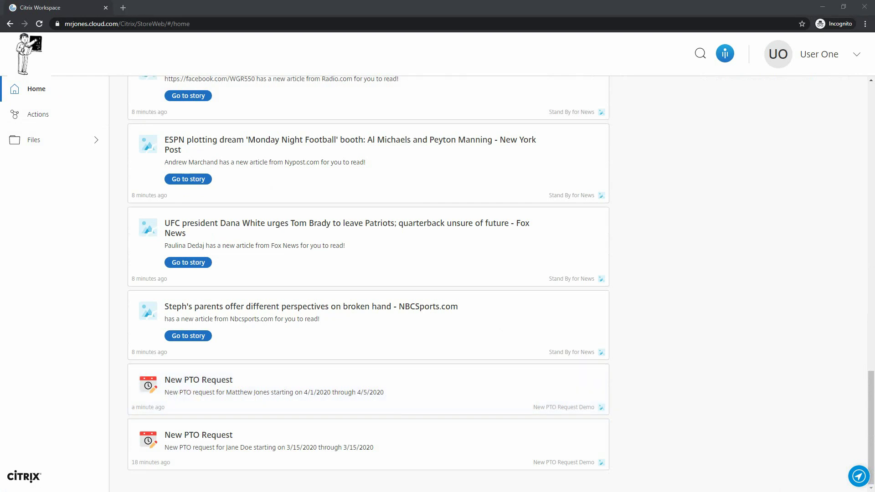
# Check the stored requests in restdb.io, then bring up Microapps Admin maximized.
pyautogui.hotkey('alt', 'Tab')
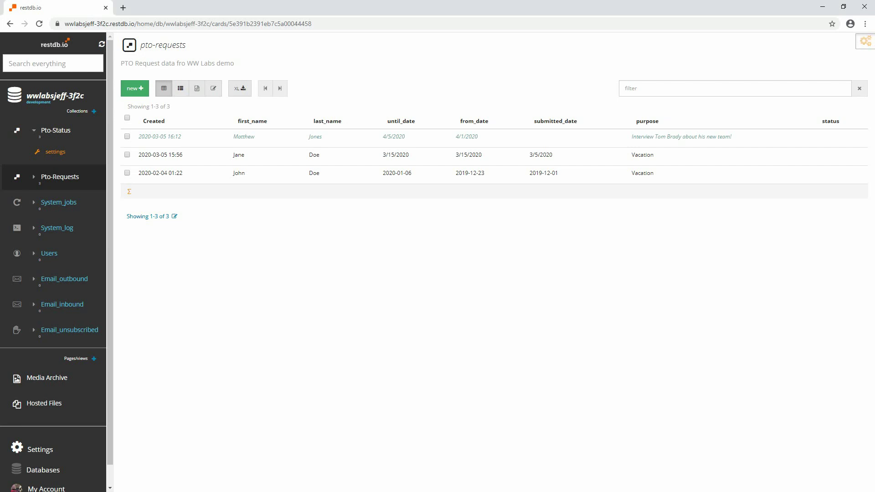
pyautogui.hotkey('alt', 'Tab')
pyautogui.doubleClick(539, 25)
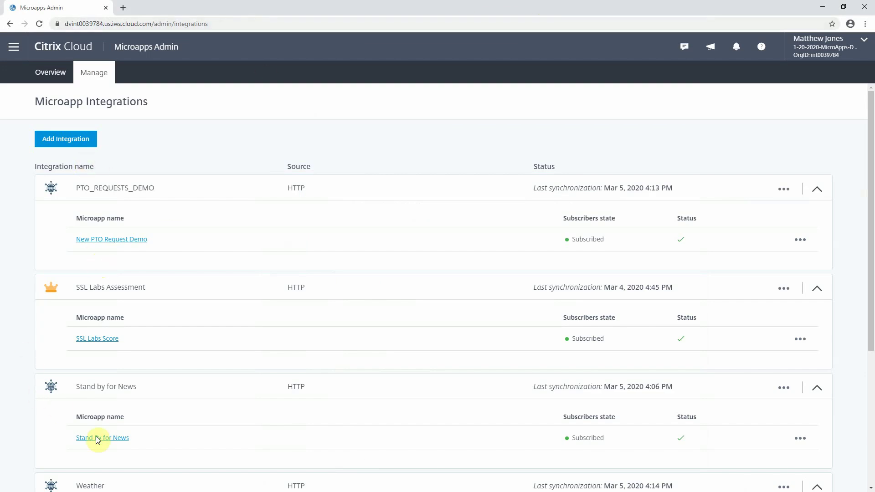
# Scroll through the Microapp Integrations list and begin adding a new integration.
pyautogui.scroll(-2, 93, 360)
pyautogui.scroll(-1, 94, 362)
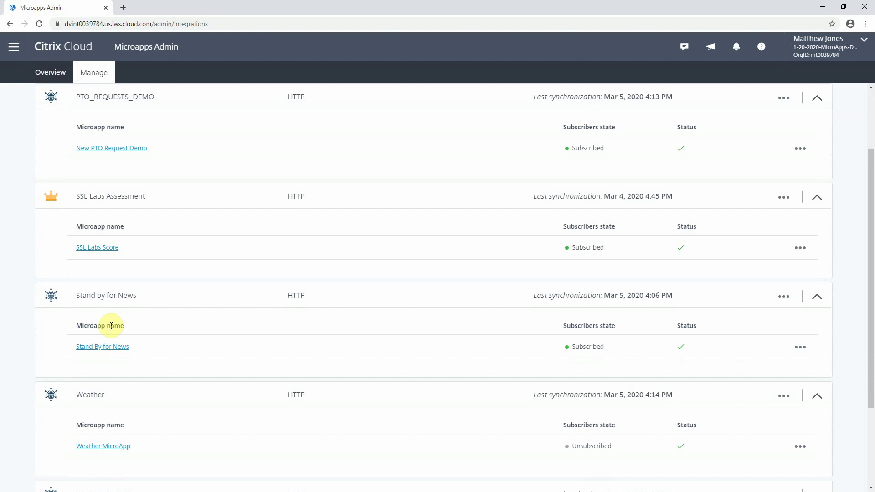
pyautogui.scroll(2, 111, 326)
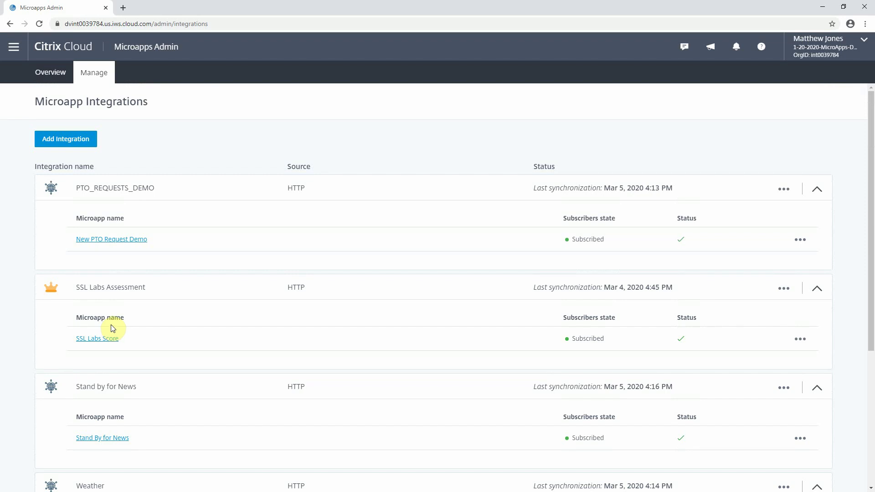
pyautogui.click(76, 140)
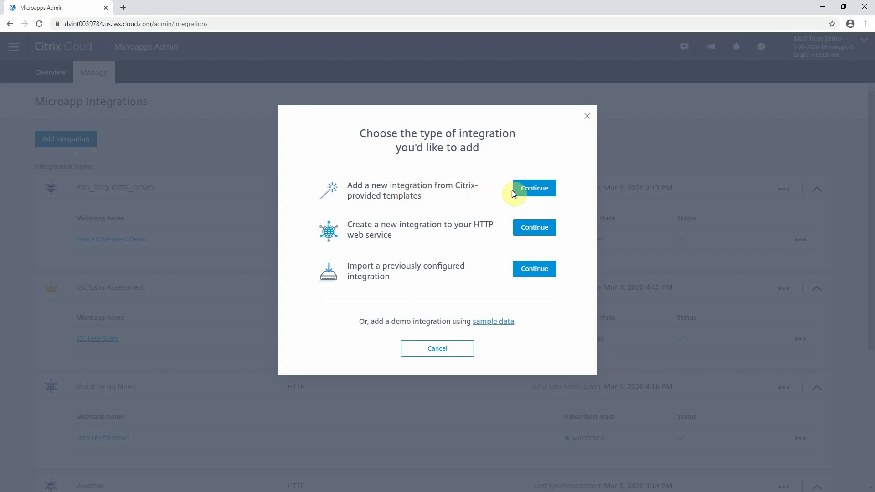
# Choose to add a new integration from Citrix-provided templates.
pyautogui.click(526, 191)
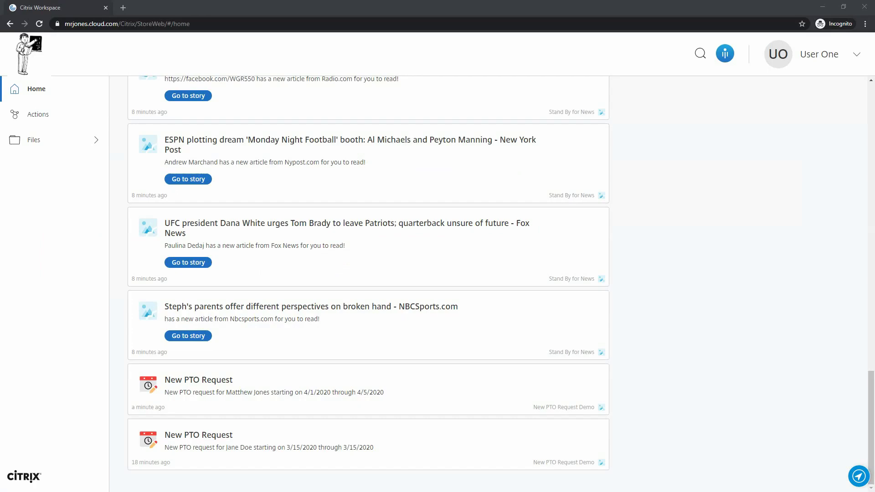
# Scroll the Workspace feed to the top, then show NotateIt's MicroApps Introduction page.
pyautogui.scroll(5, 308, 312)
pyautogui.scroll(15, 309, 312)
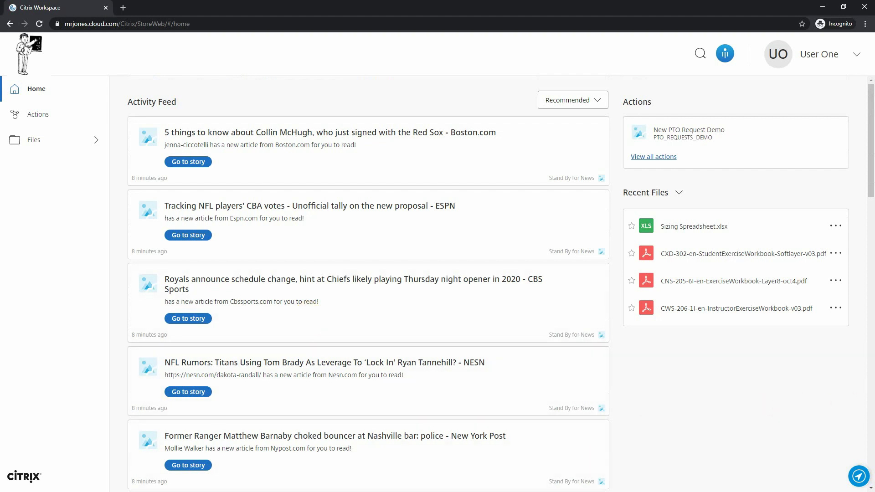
pyautogui.hotkey('alt', 'Tab')
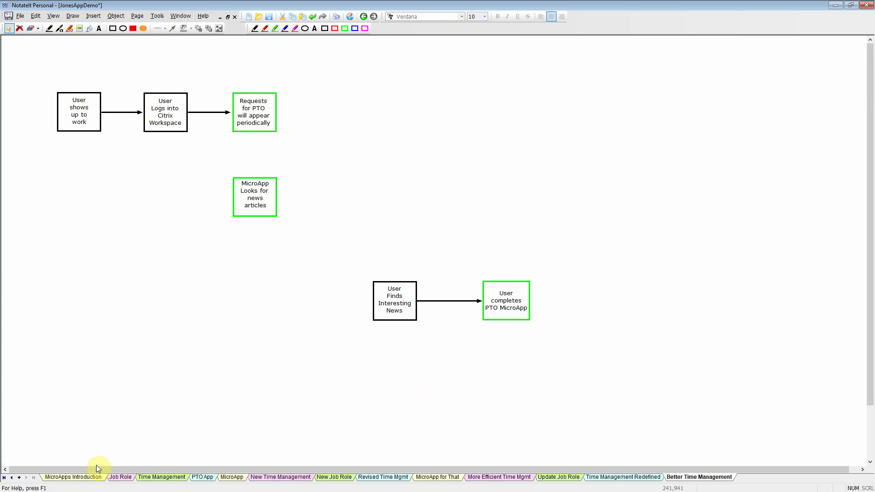
pyautogui.click(82, 478)
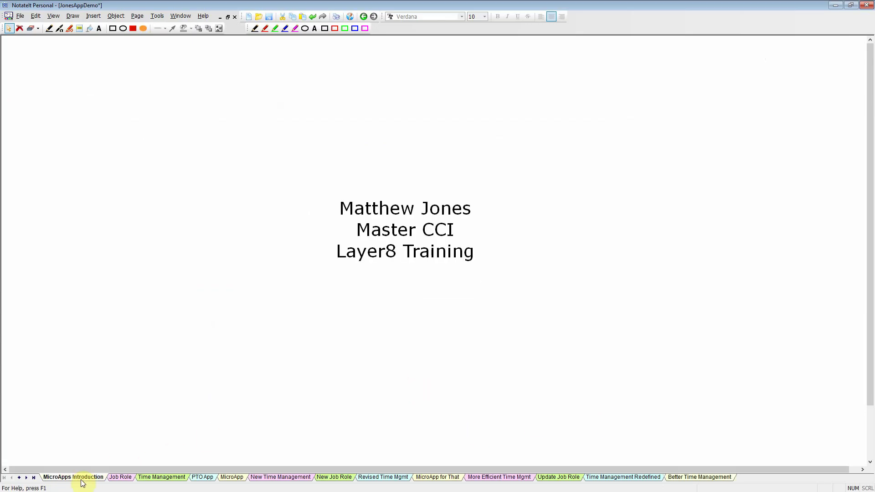